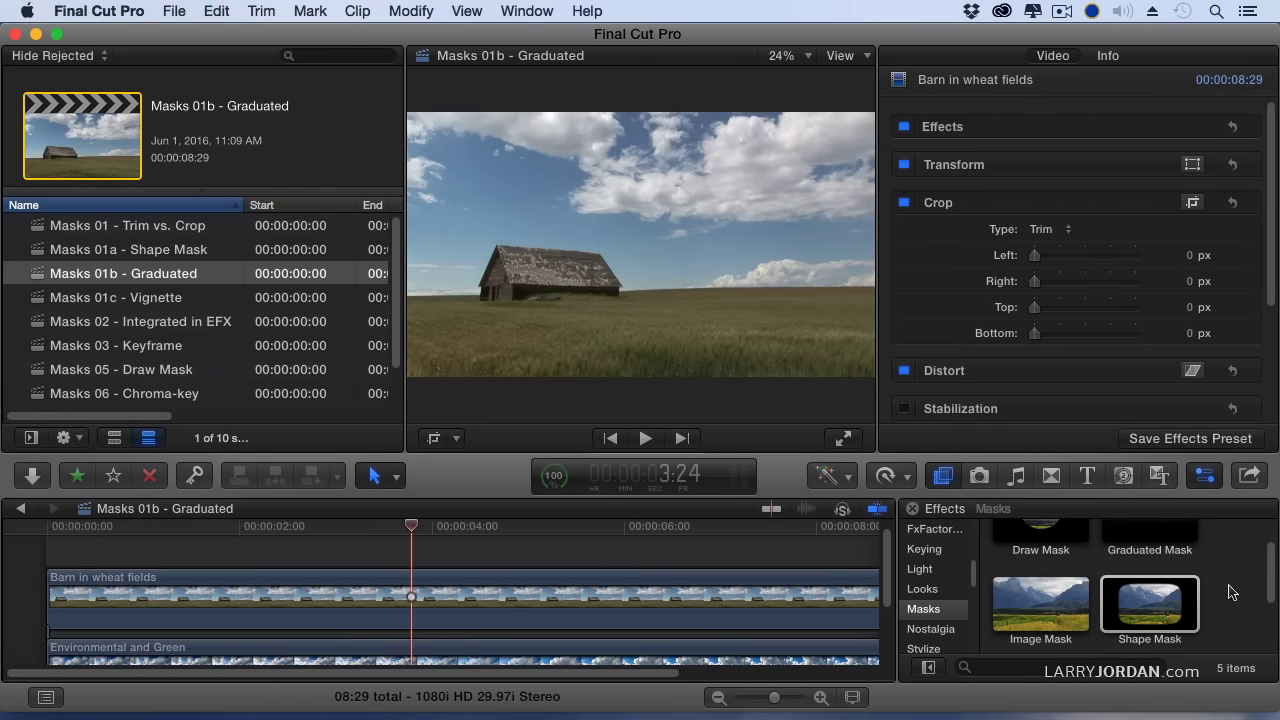
Apply the Graduated Mask effect at Amount 100.0 to the Barn in wheat fields clip.
scroll(1207, 593, up, 2)
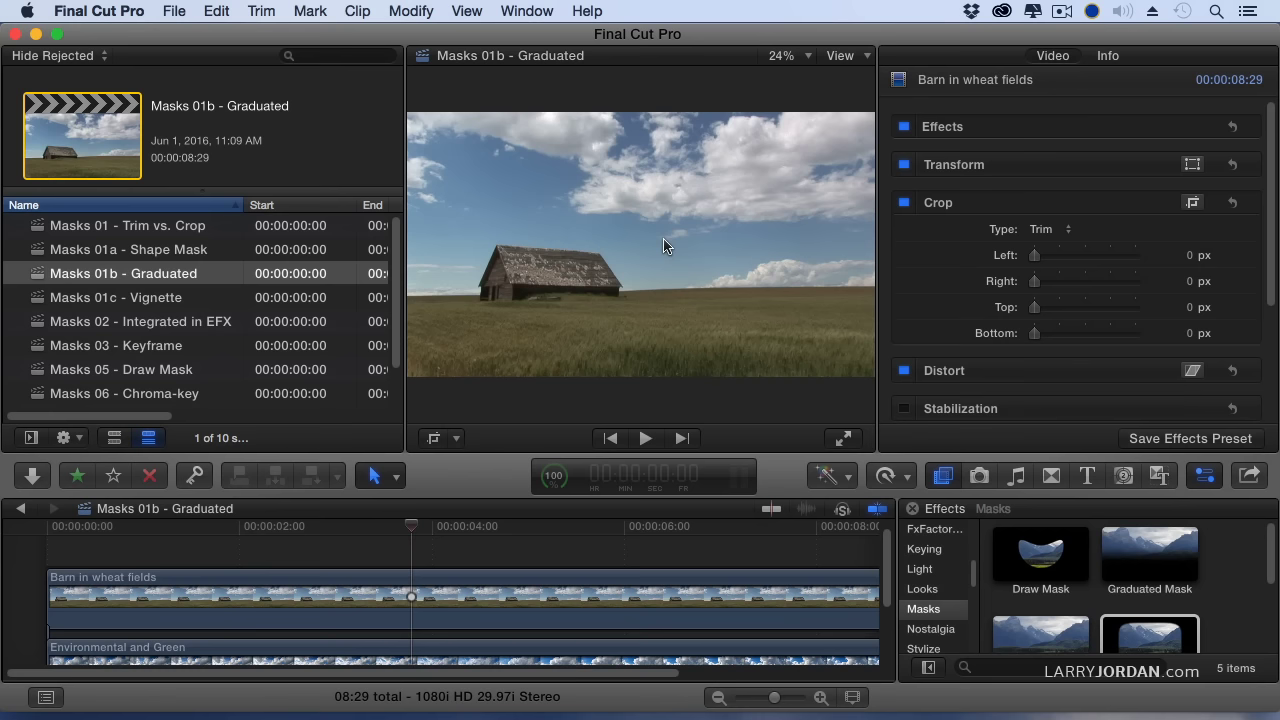
drag(1150, 555, 608, 578)
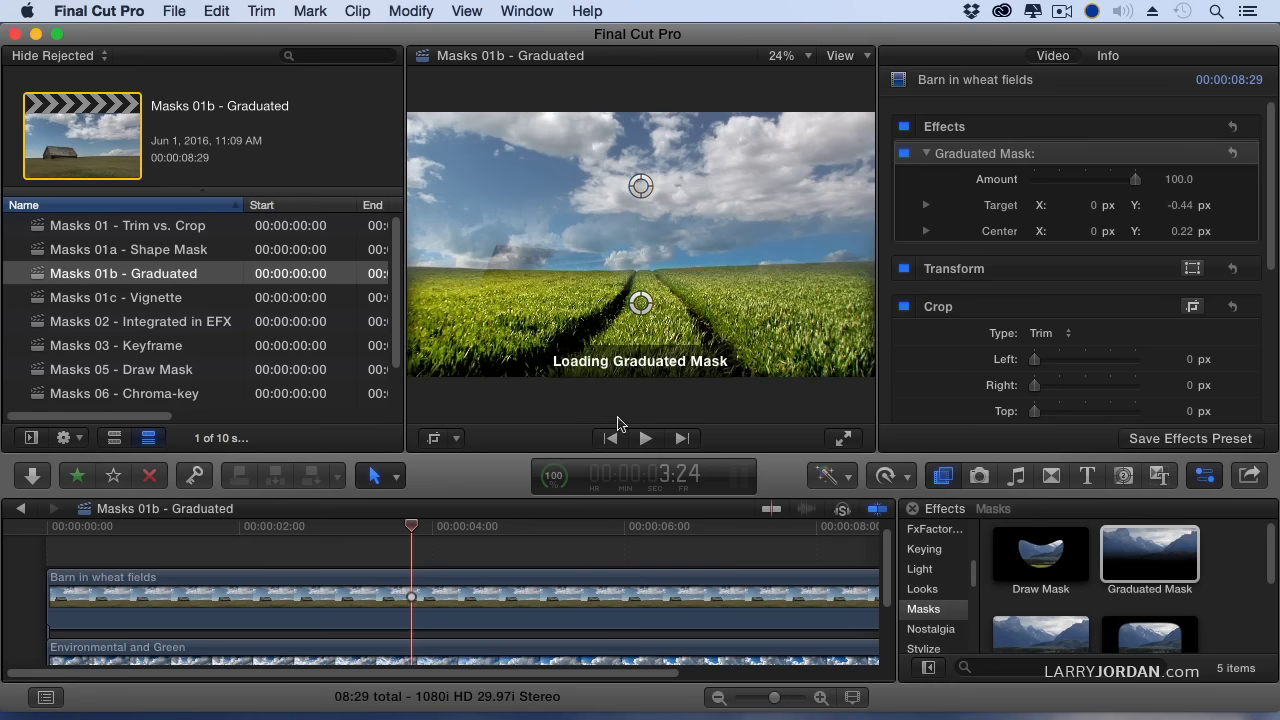
Select the Barn in wheat fields and Environmental and Green clips in turn to compare them.
click(651, 600)
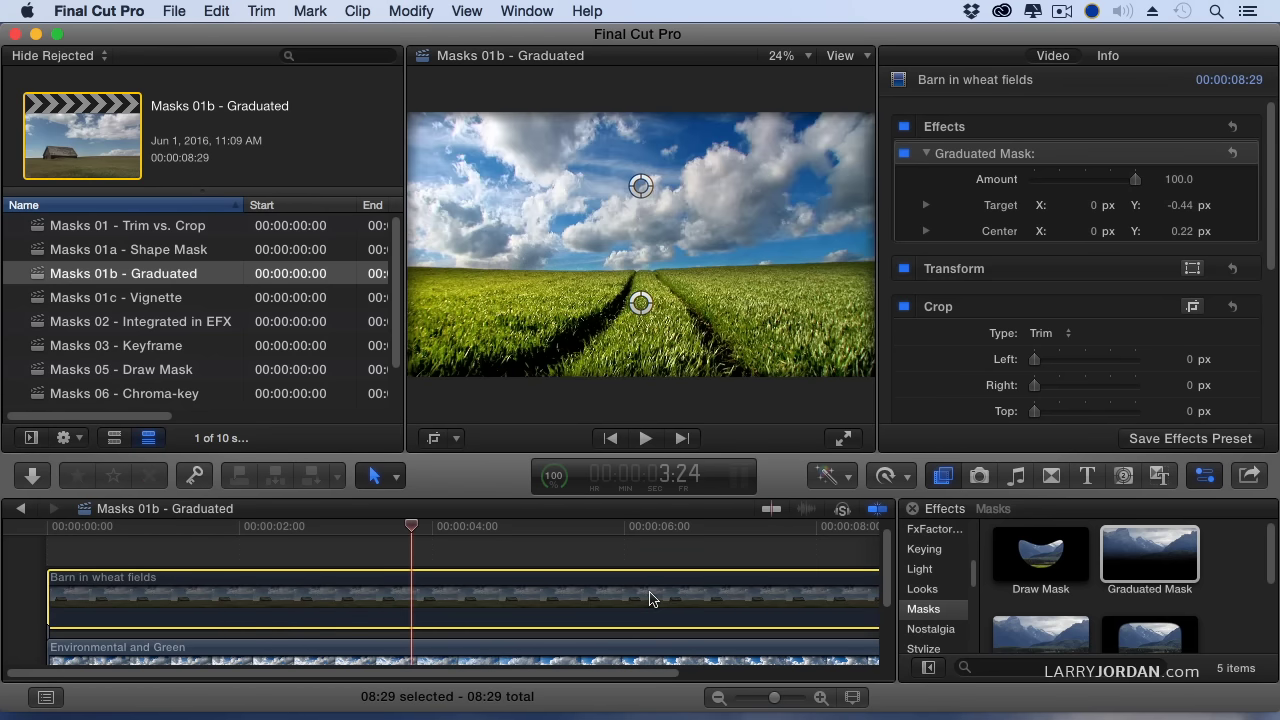
click(655, 657)
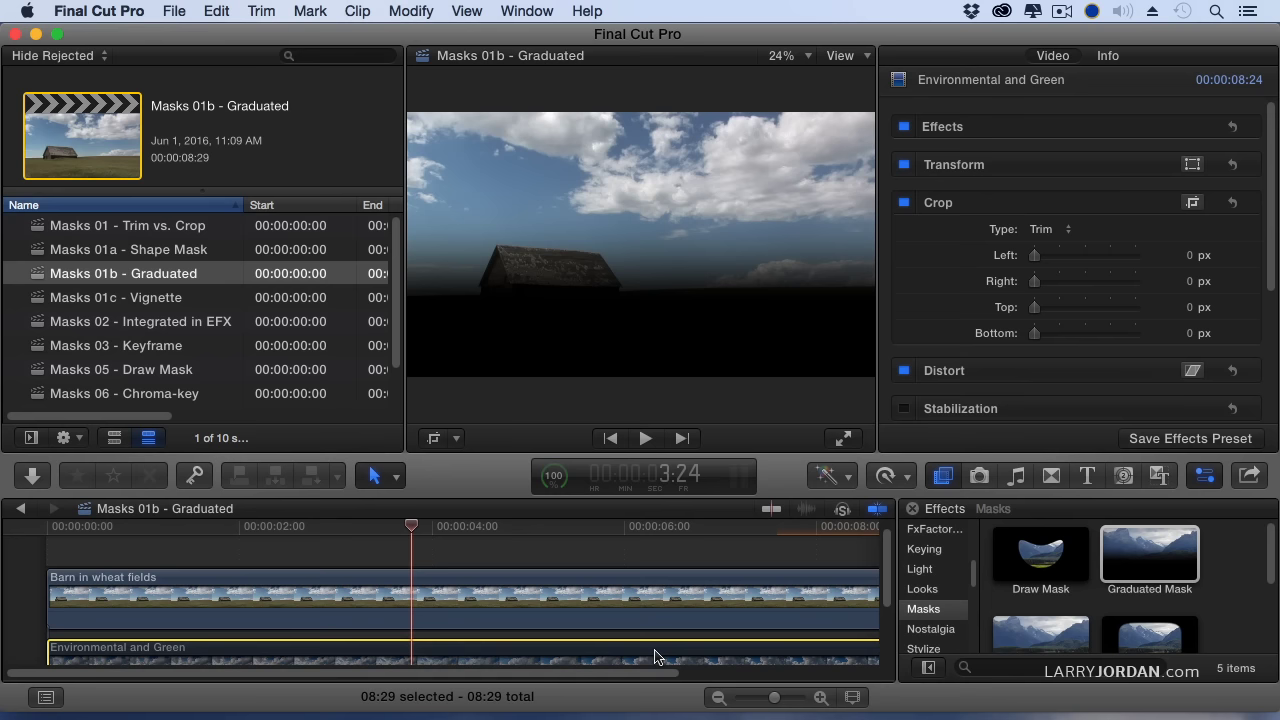
click(640, 600)
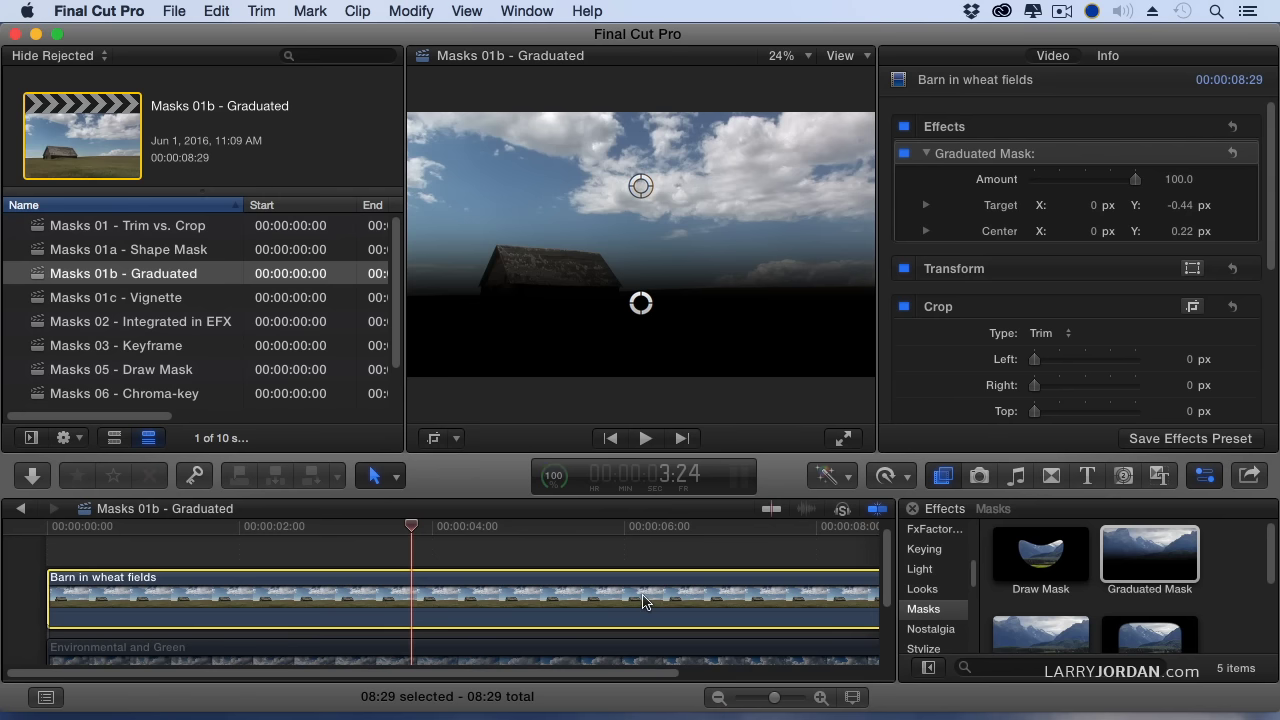
click(690, 652)
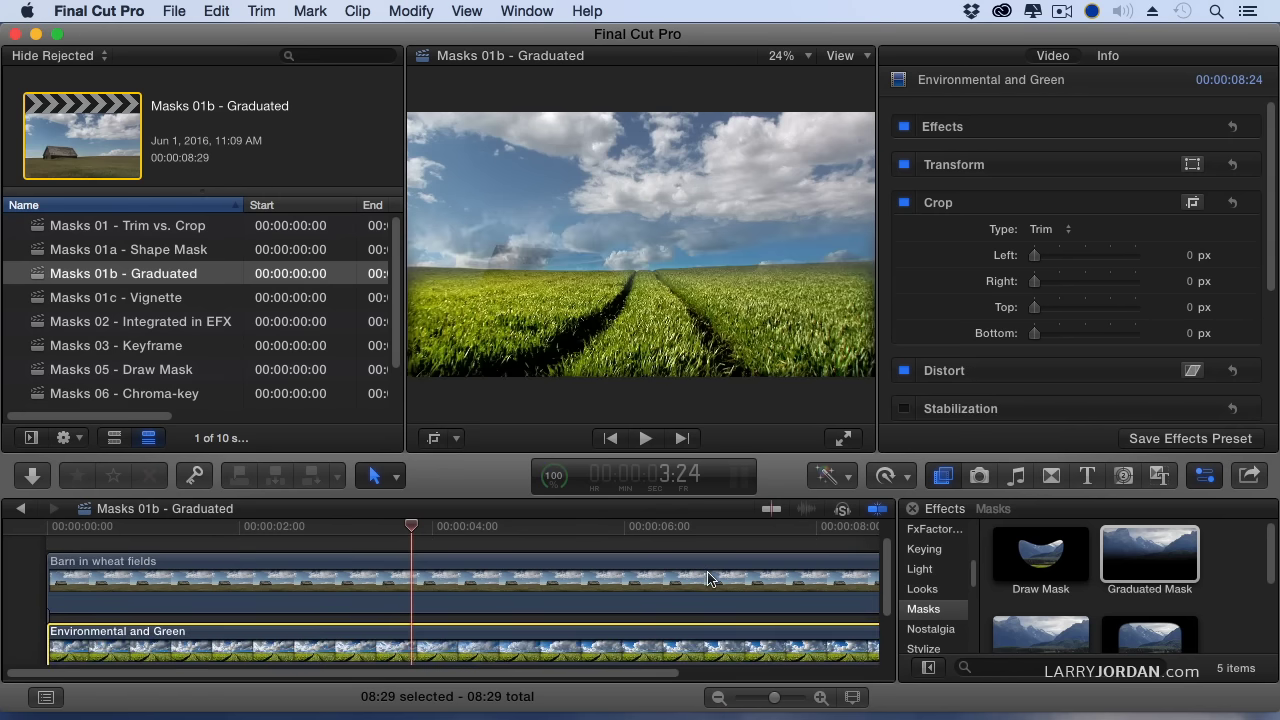
Fit both clips in the timeline, lower the clip height, and reselect the barn clip.
key(shift+z)
scroll(800, 632, down, 1)
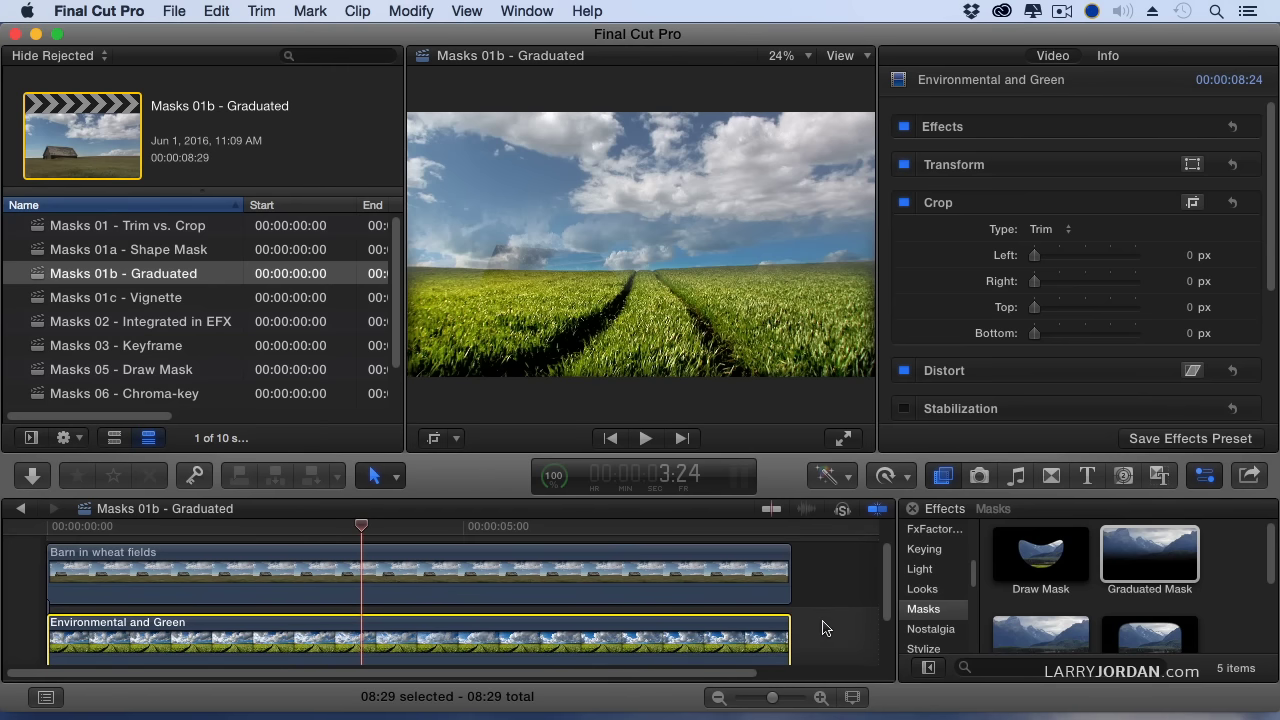
click(853, 697)
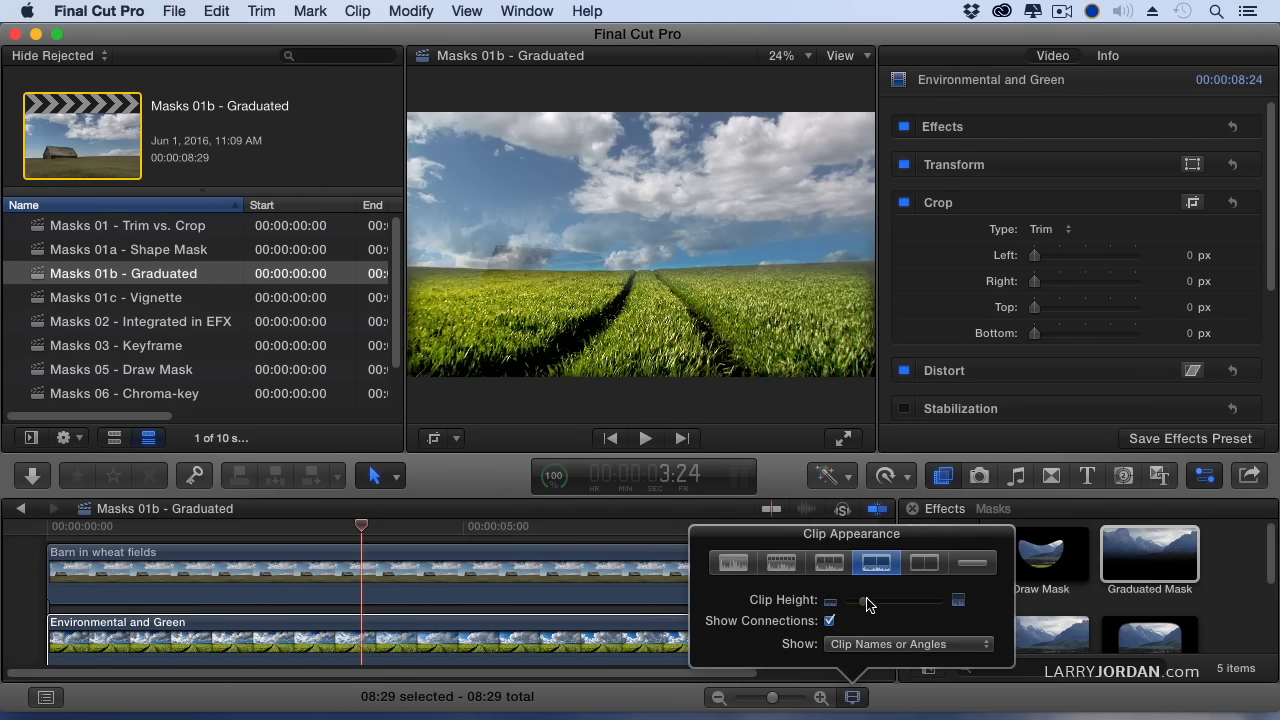
drag(868, 604, 851, 604)
click(853, 697)
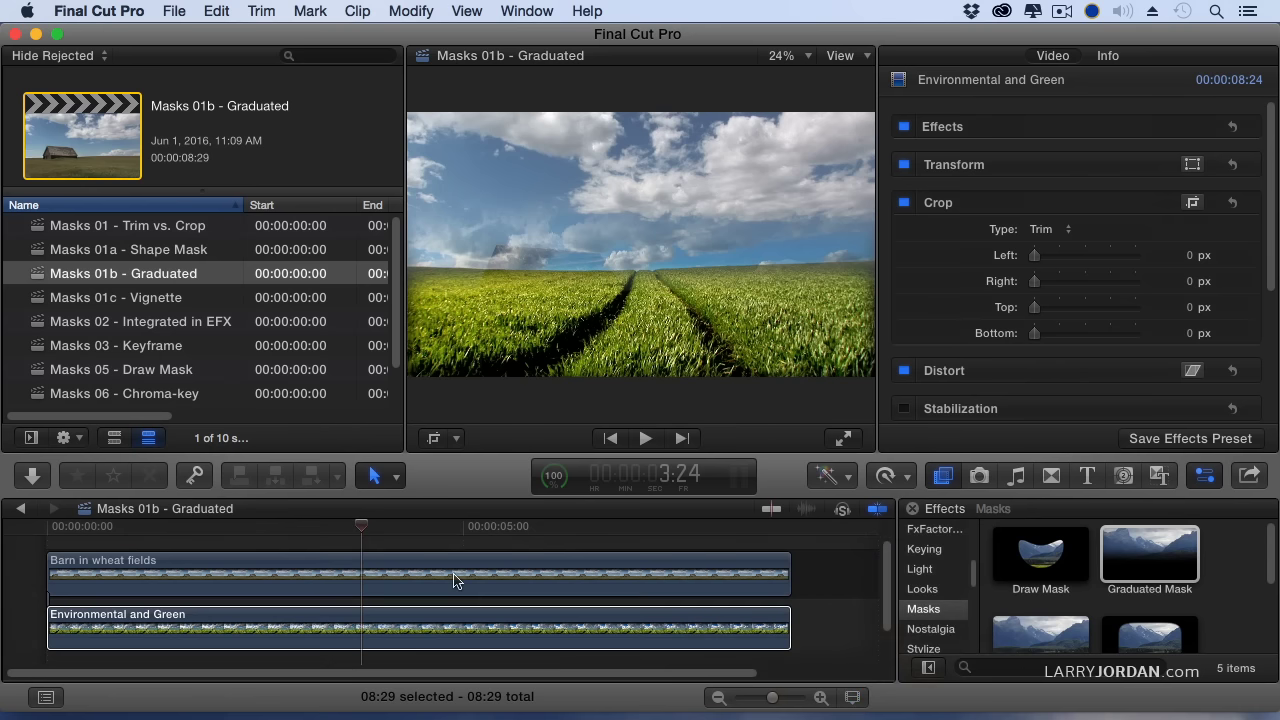
click(443, 571)
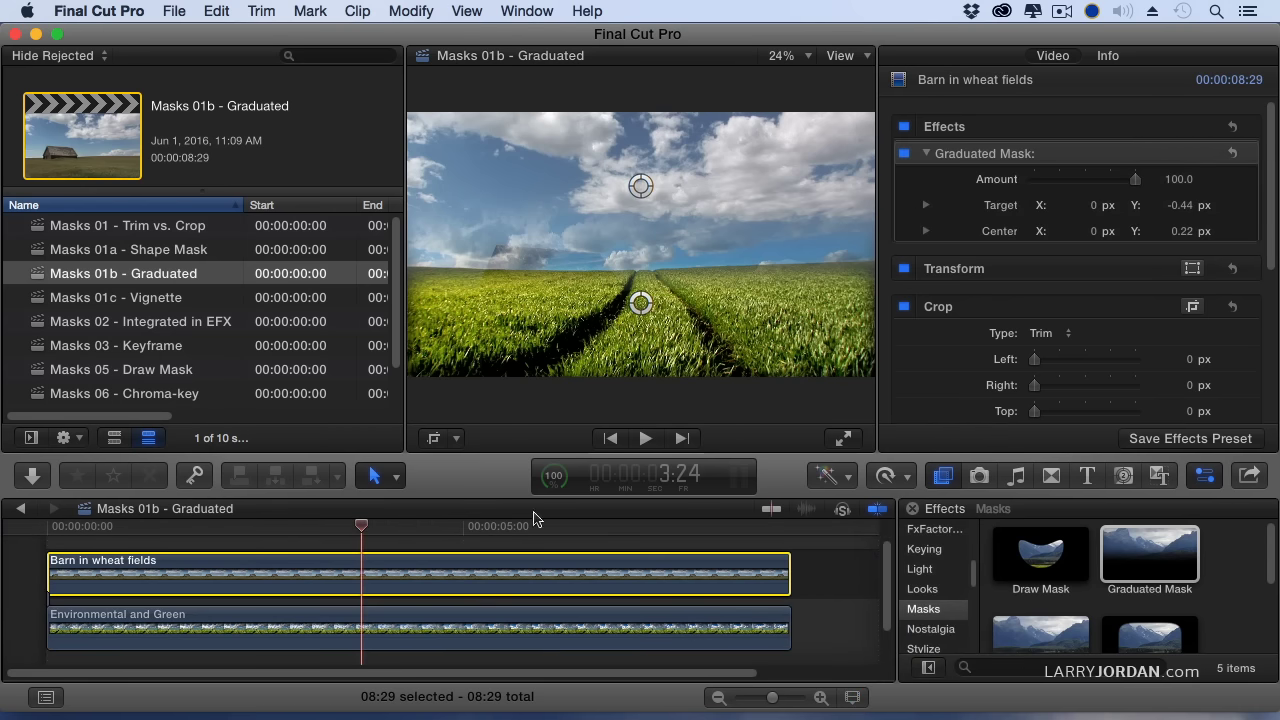
Reposition the Graduated Mask's centre and target handles so the cloud sky blends above the barn.
drag(643, 187, 607, 181)
drag(609, 303, 642, 200)
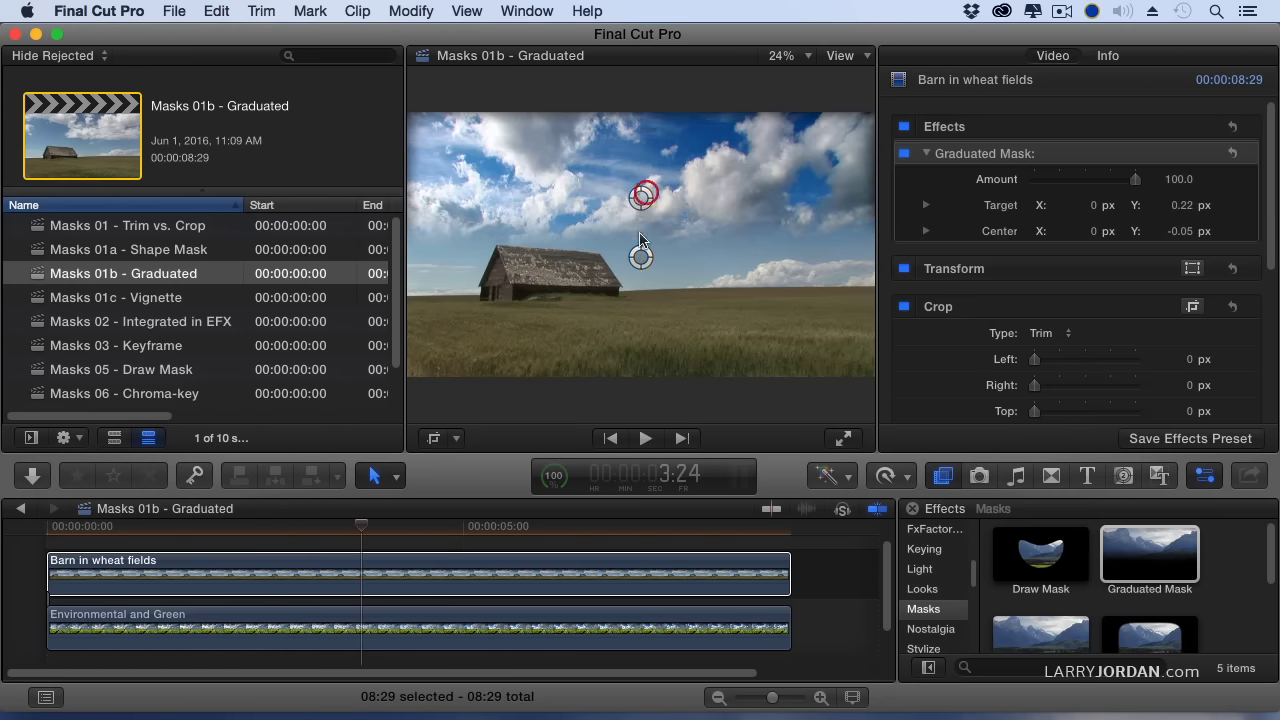
drag(641, 257, 641, 296)
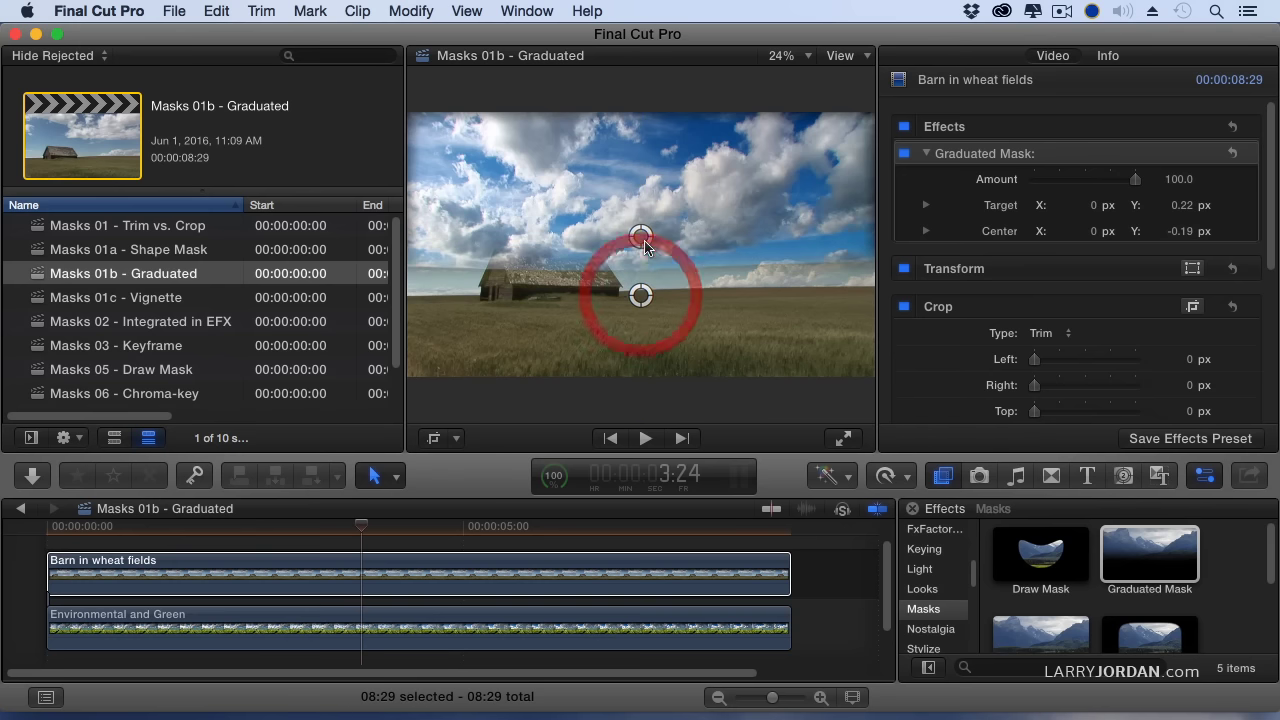
drag(640, 234, 651, 169)
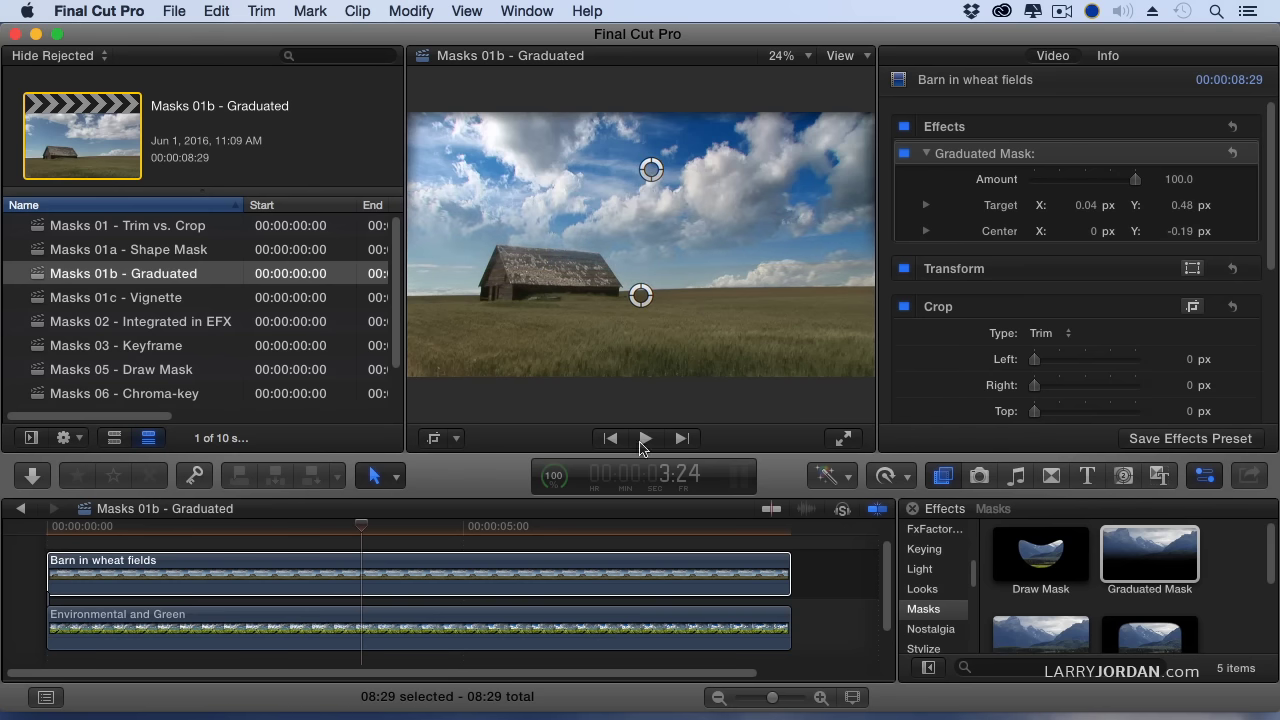
Toggle the barn and Environmental and Green clips off and on with V to compare.
click(560, 572)
key(v)
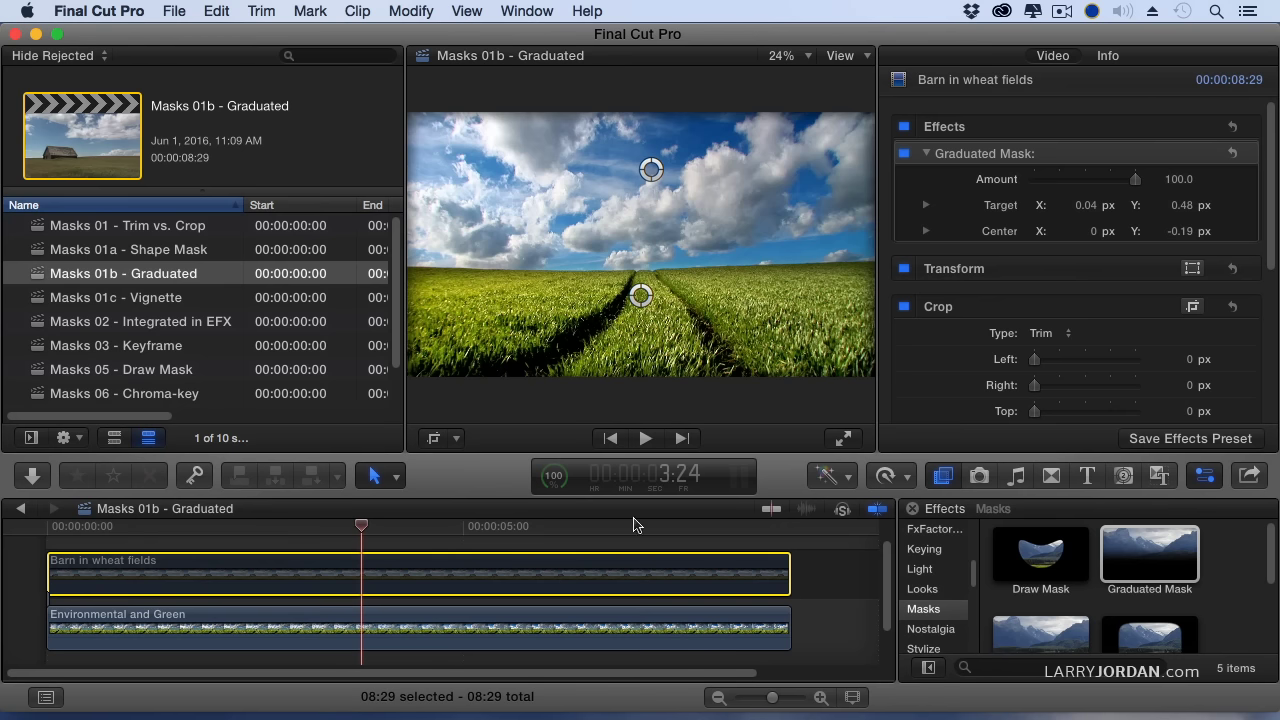
key(v)
click(593, 640)
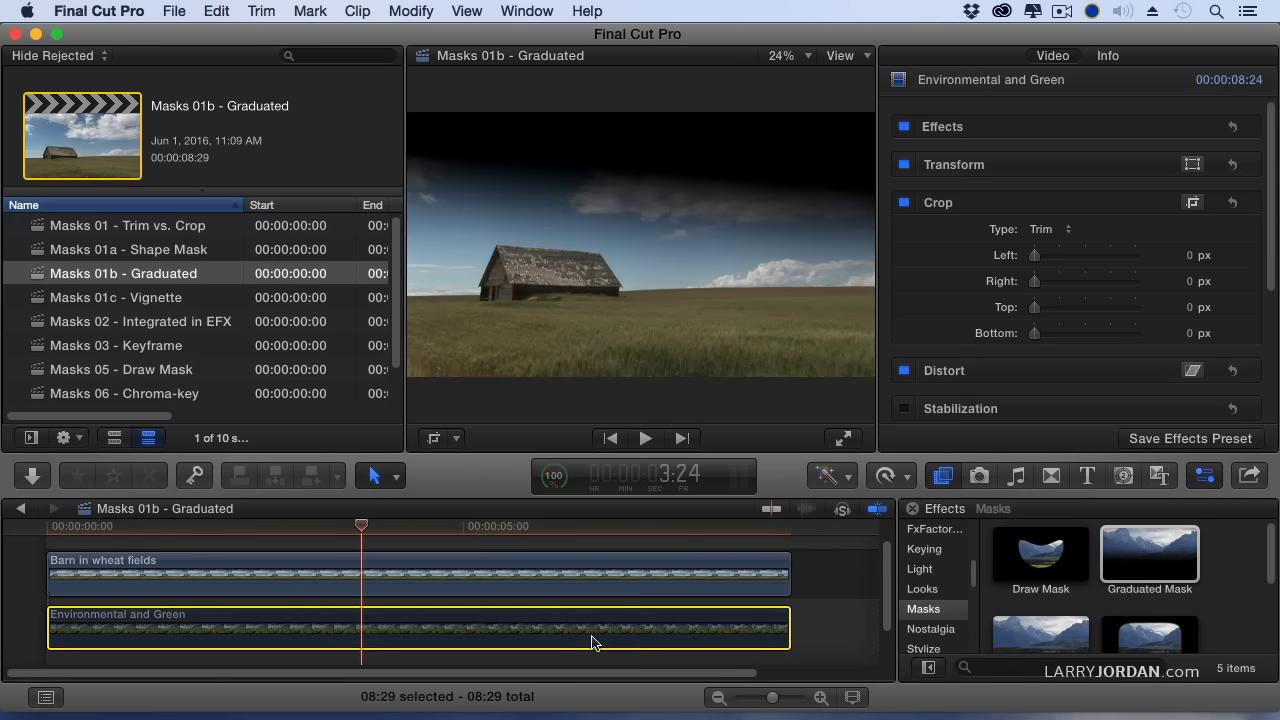
key(v)
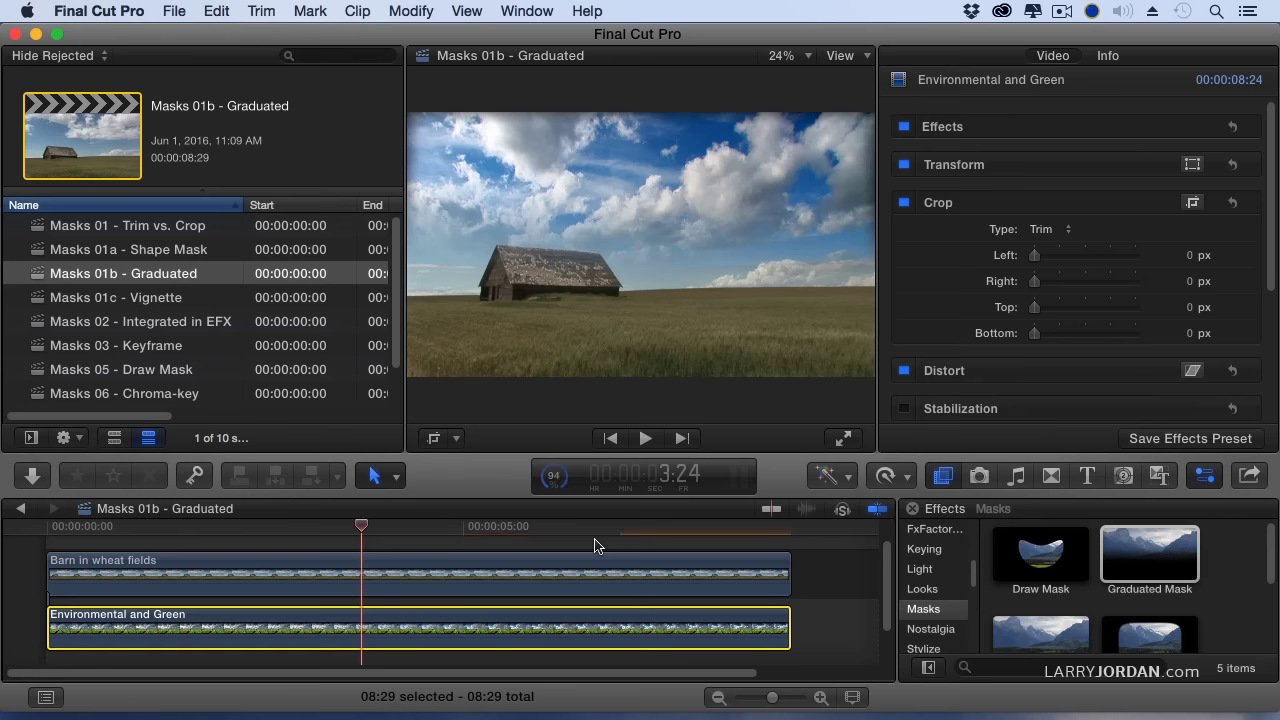
Keep the Graduated Mask Amount at 100 and move its centre to X 0.02, Y -0.17.
click(554, 565)
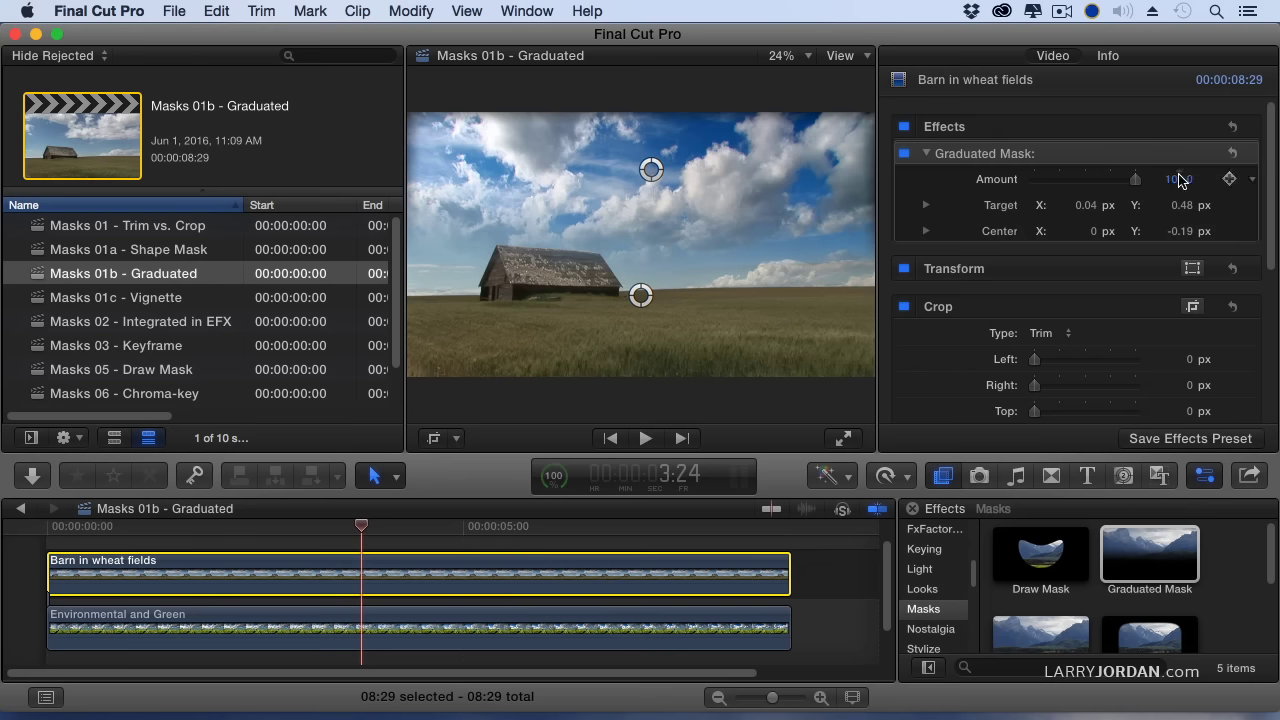
mouse_move(1137, 186)
mouse_down()
mouse_move(1055, 181)
mouse_move(1135, 180)
mouse_up()
drag(641, 295, 647, 289)
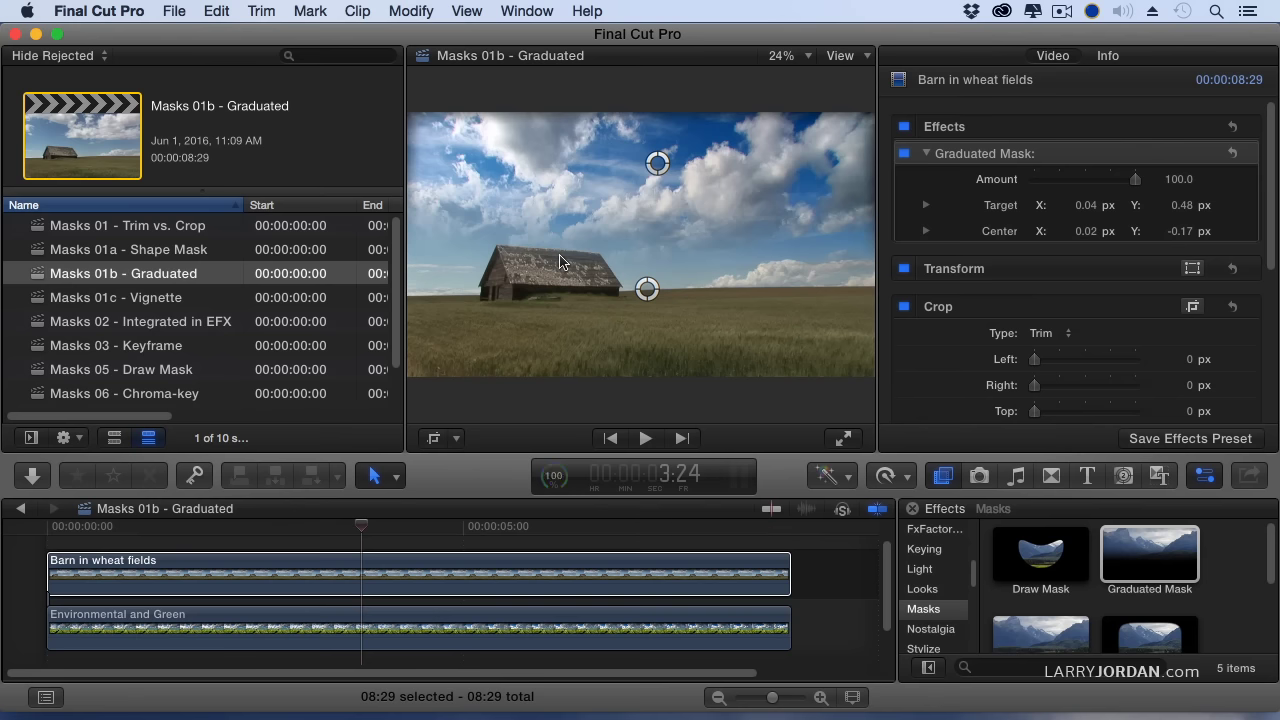
Open the Masks 01c - Vignette project, then expand and select the EuroFighter clip.
click(181, 299)
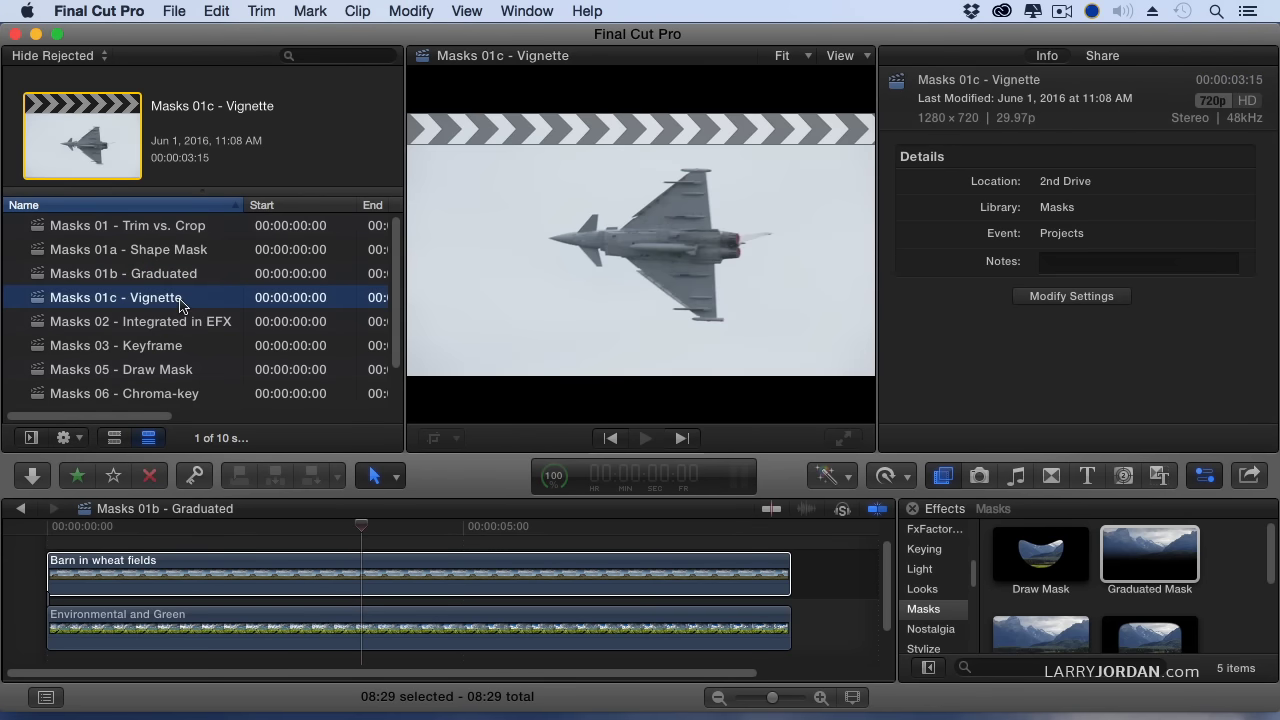
double_click(181, 299)
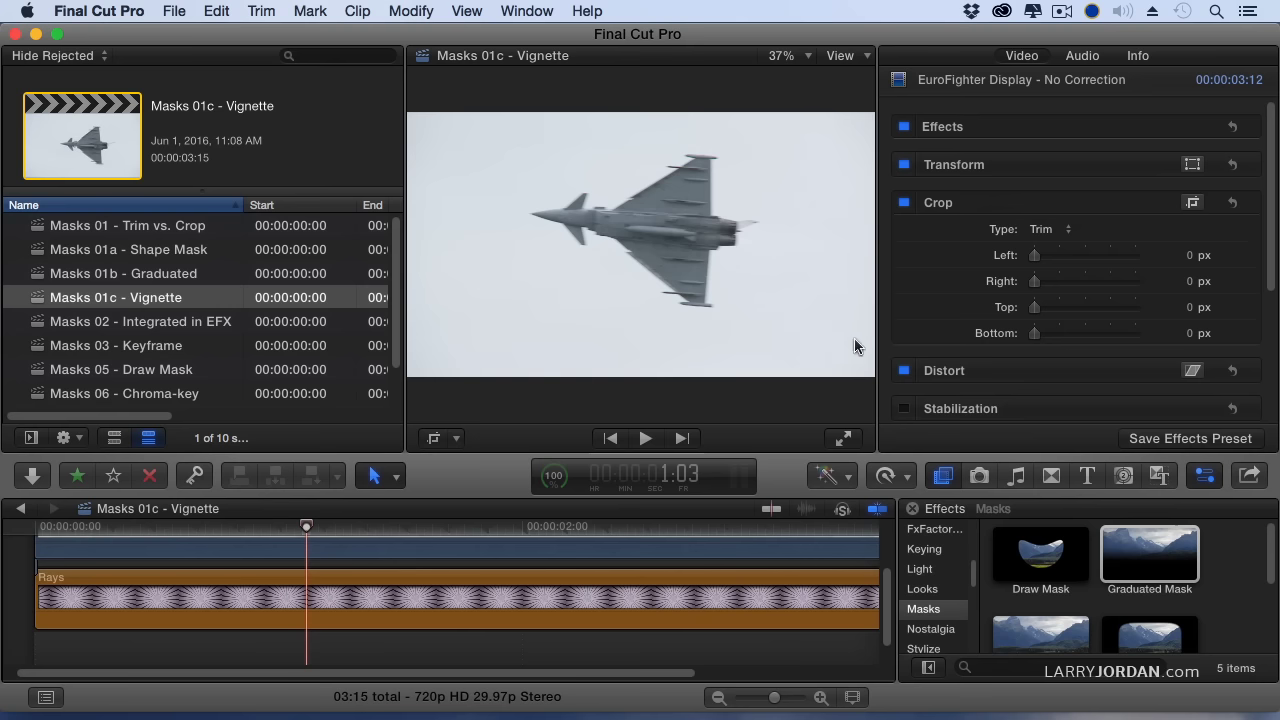
click(596, 566)
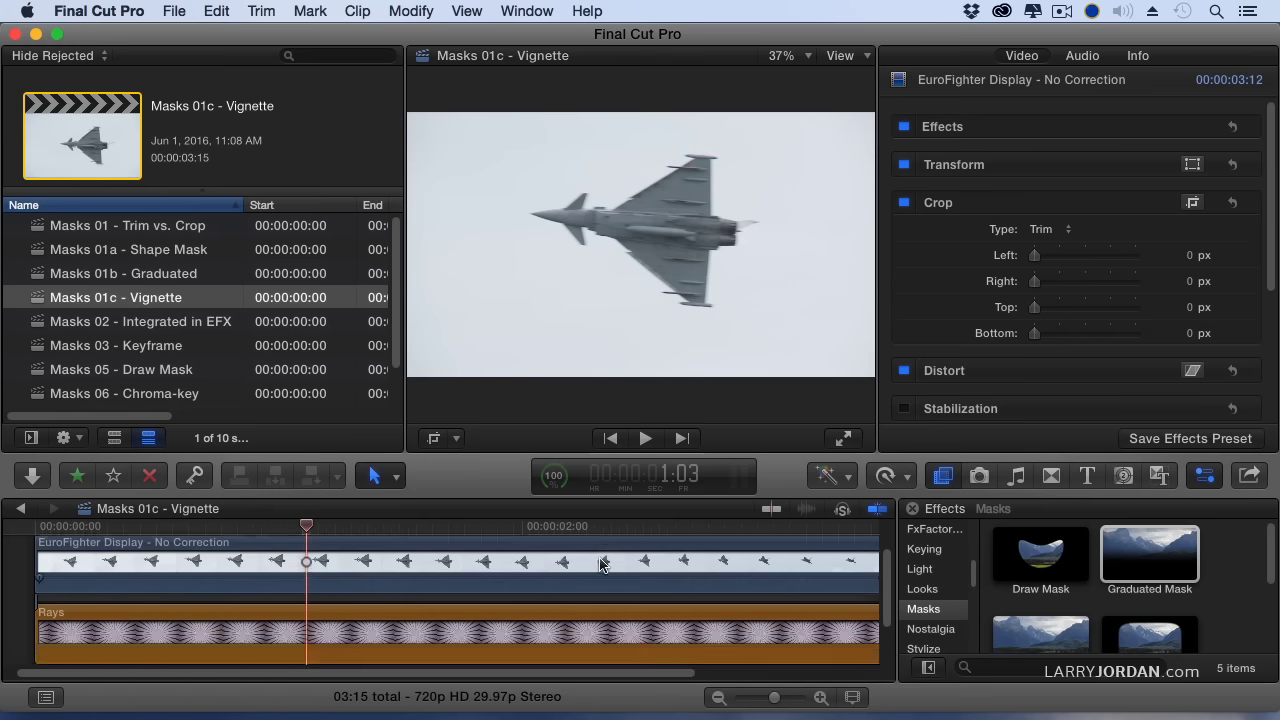
click(600, 565)
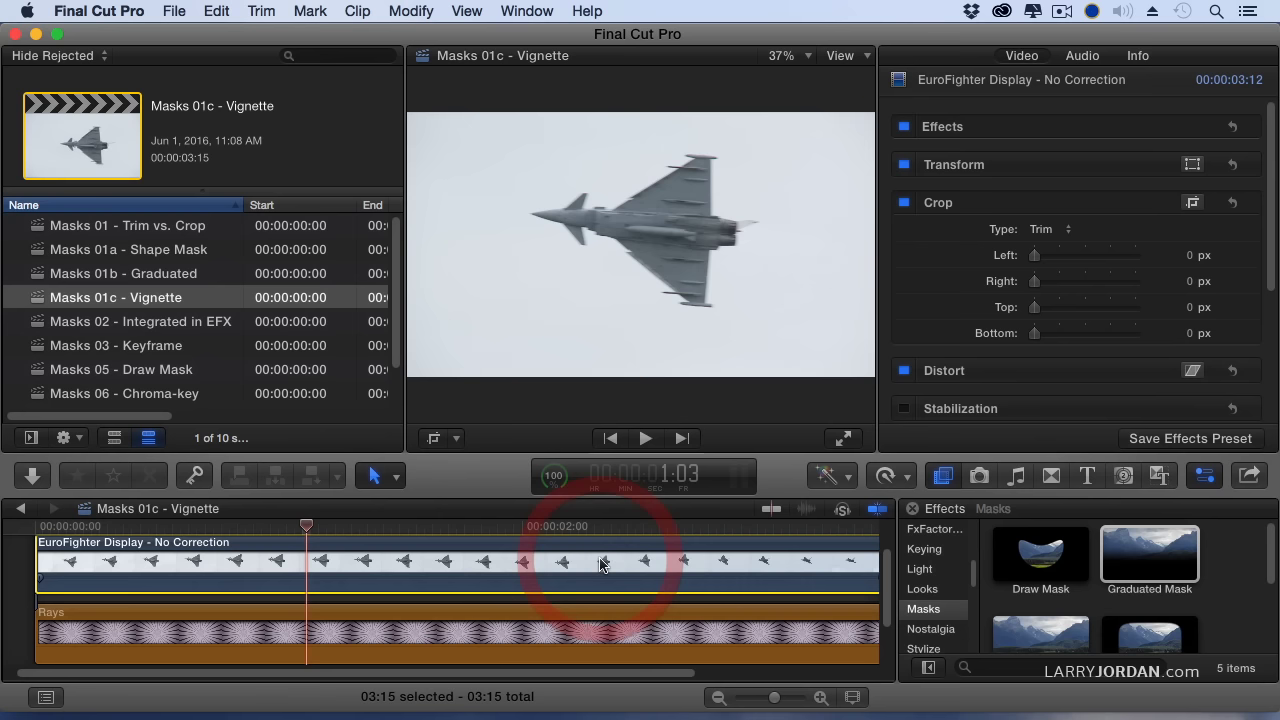
Drag the Vignette Mask from the Masks effects onto the EuroFighter Display clip.
scroll(1243, 594, down, 3)
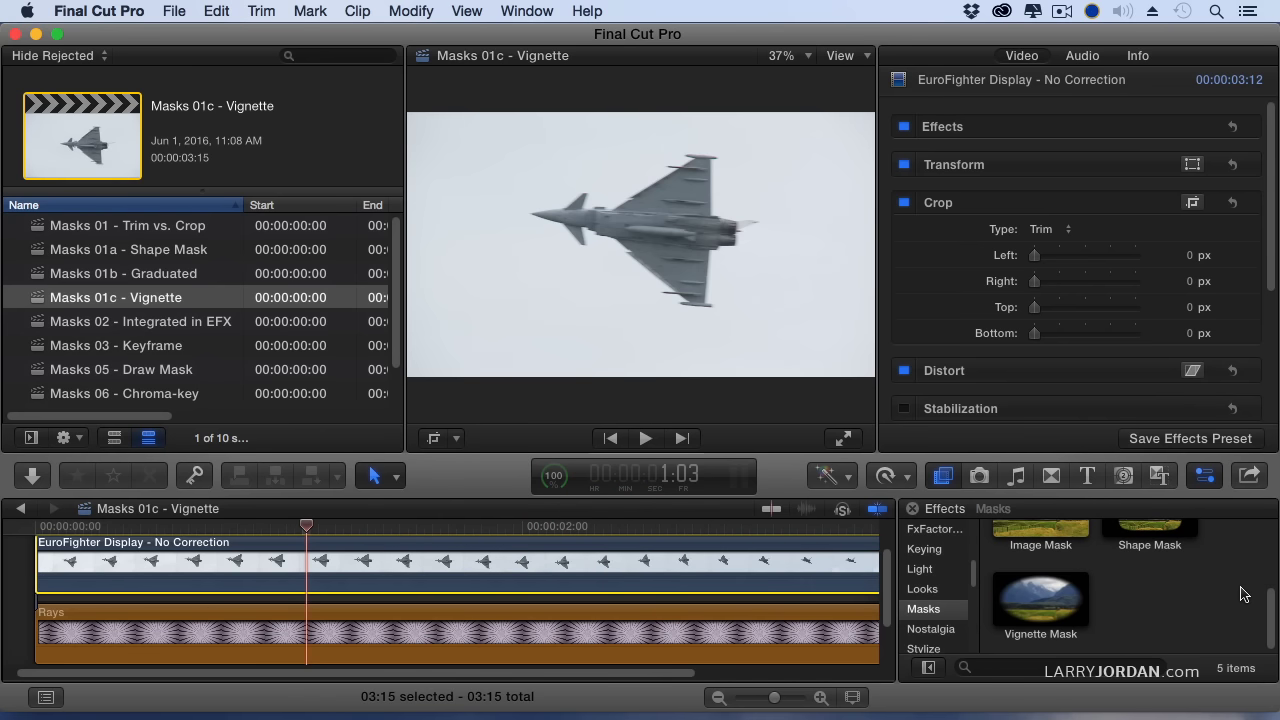
drag(1038, 598, 536, 562)
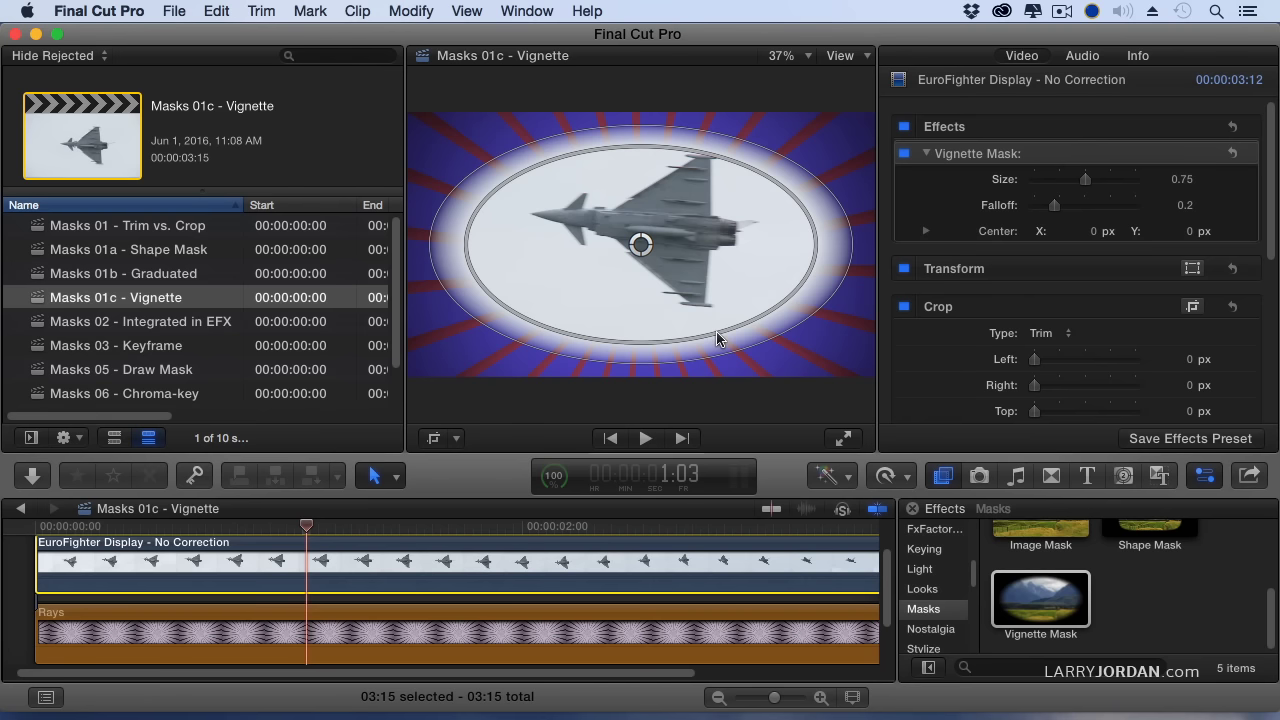
Shrink the vignette's inner ellipse, nudge its centre up-right, and try resizing the outer ellipse.
drag(715, 333, 662, 300)
drag(641, 243, 649, 235)
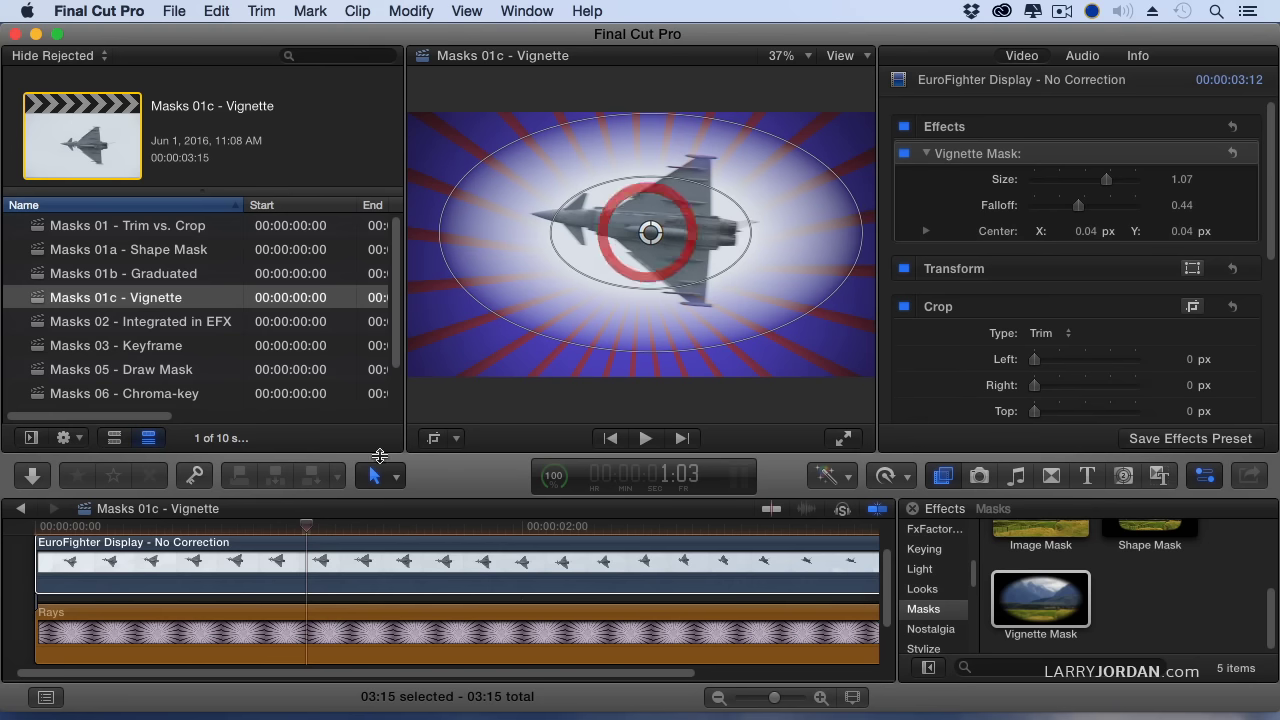
drag(184, 530, 295, 569)
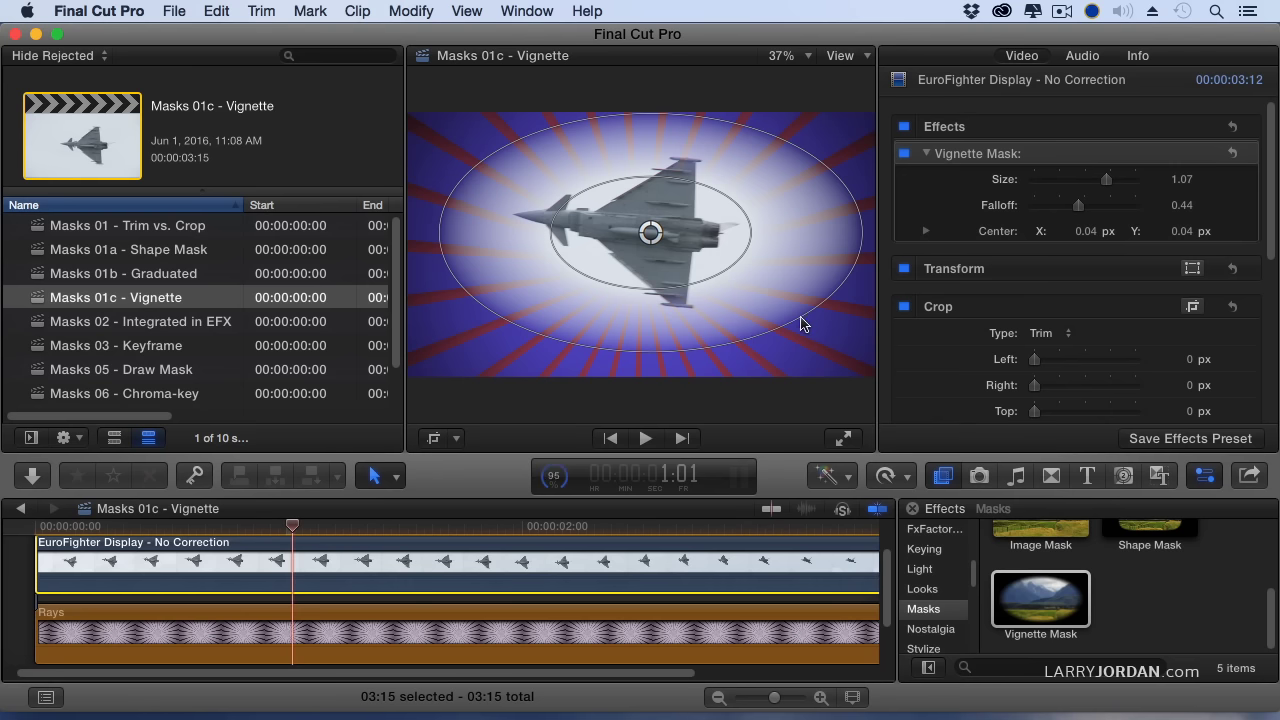
mouse_move(801, 323)
mouse_down()
mouse_move(794, 309)
mouse_move(831, 306)
mouse_move(777, 289)
mouse_move(785, 327)
mouse_up()
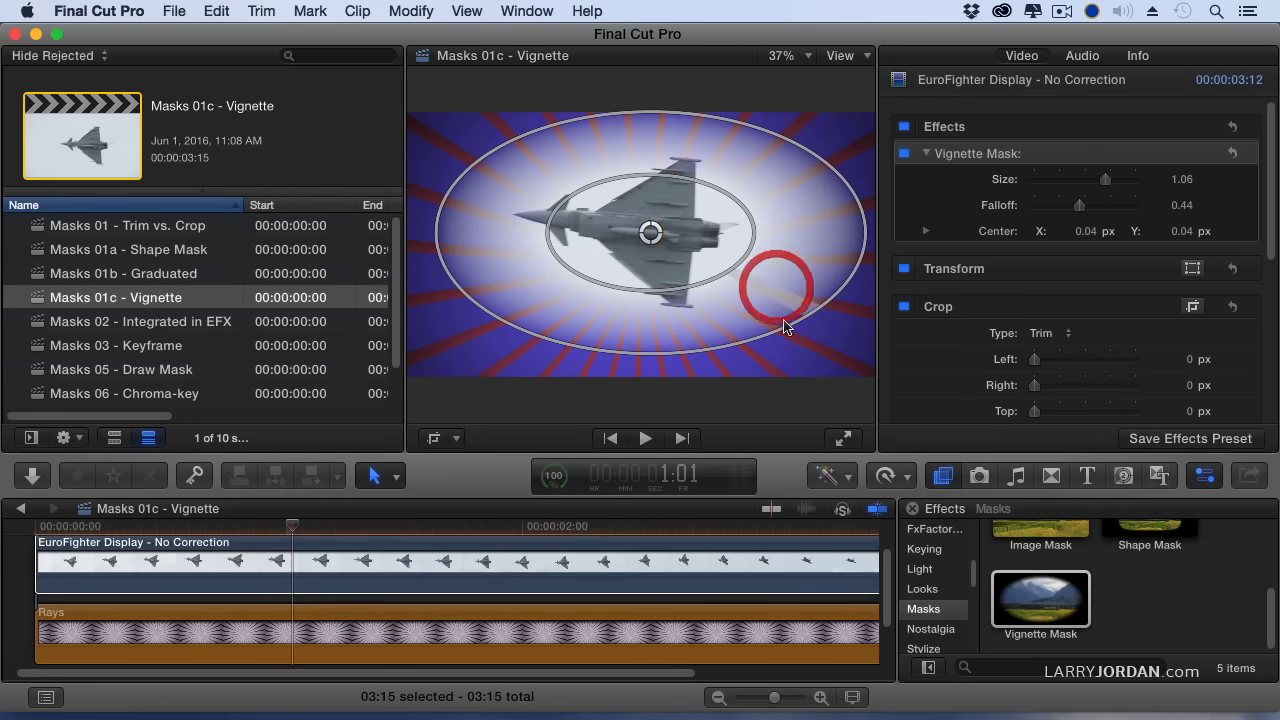
click(780, 308)
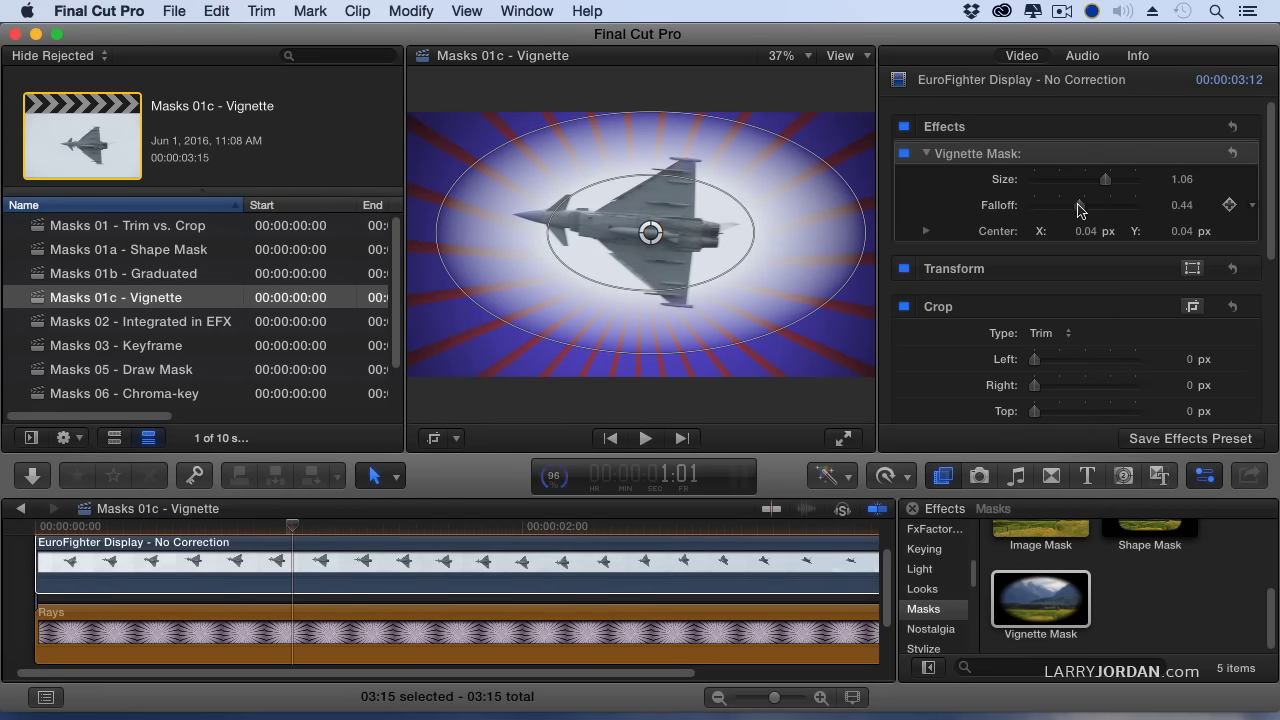
Set vignette Falloff to 0.39 and Size to 1.05, recentred near X -0.04, Y 0.0.
mouse_move(1078, 208)
mouse_down()
mouse_move(1051, 206)
mouse_move(1063, 207)
mouse_up()
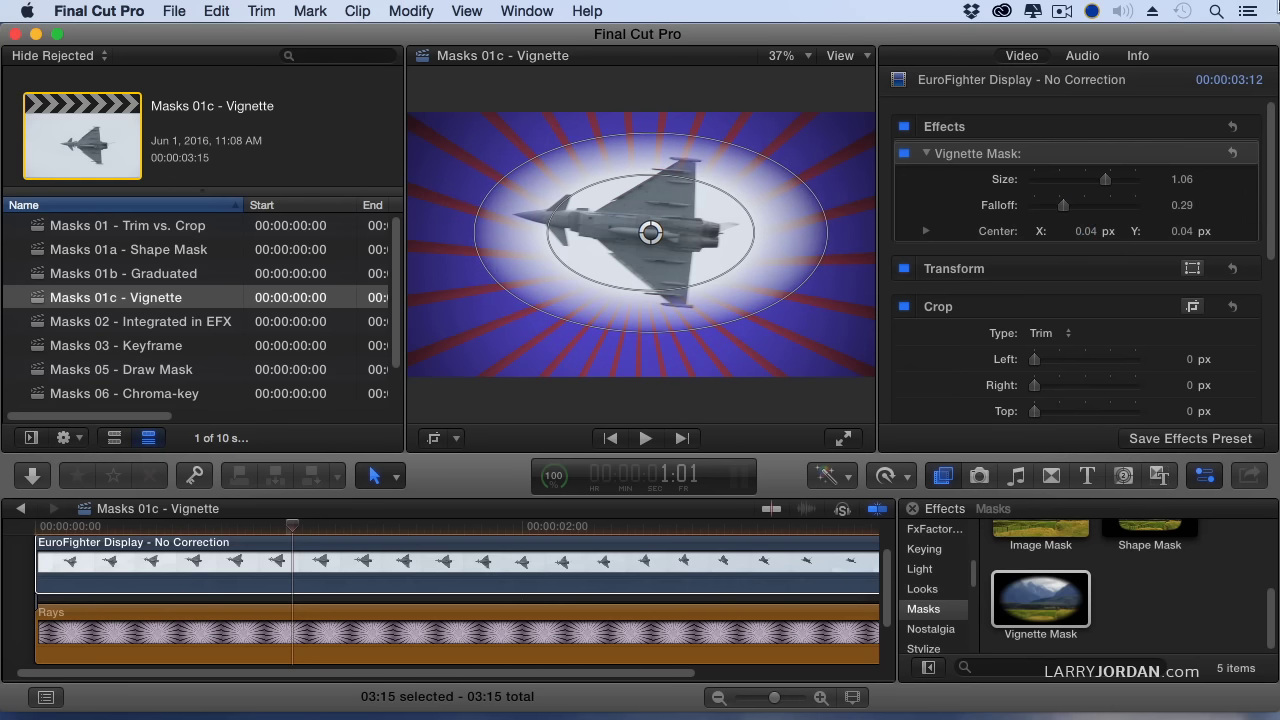
drag(650, 232, 628, 243)
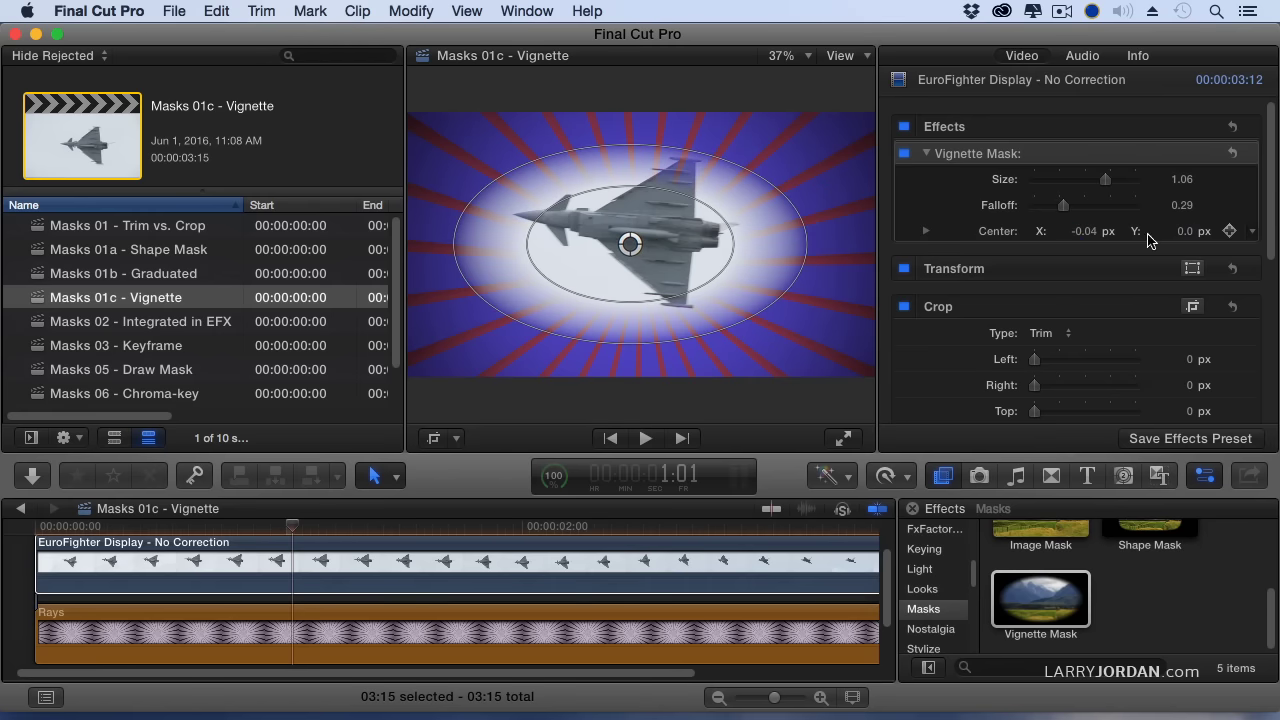
drag(1106, 184, 1073, 207)
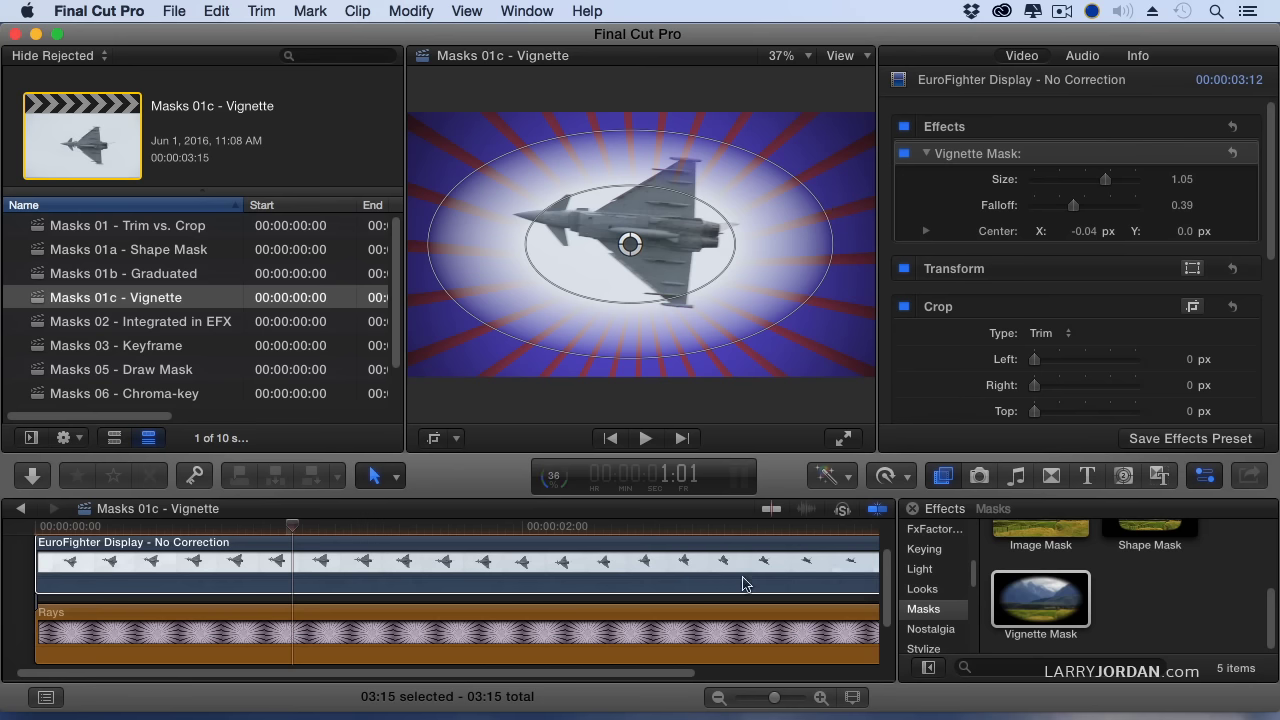
Select the Rays background clip to show its generator settings in the Inspector.
click(648, 632)
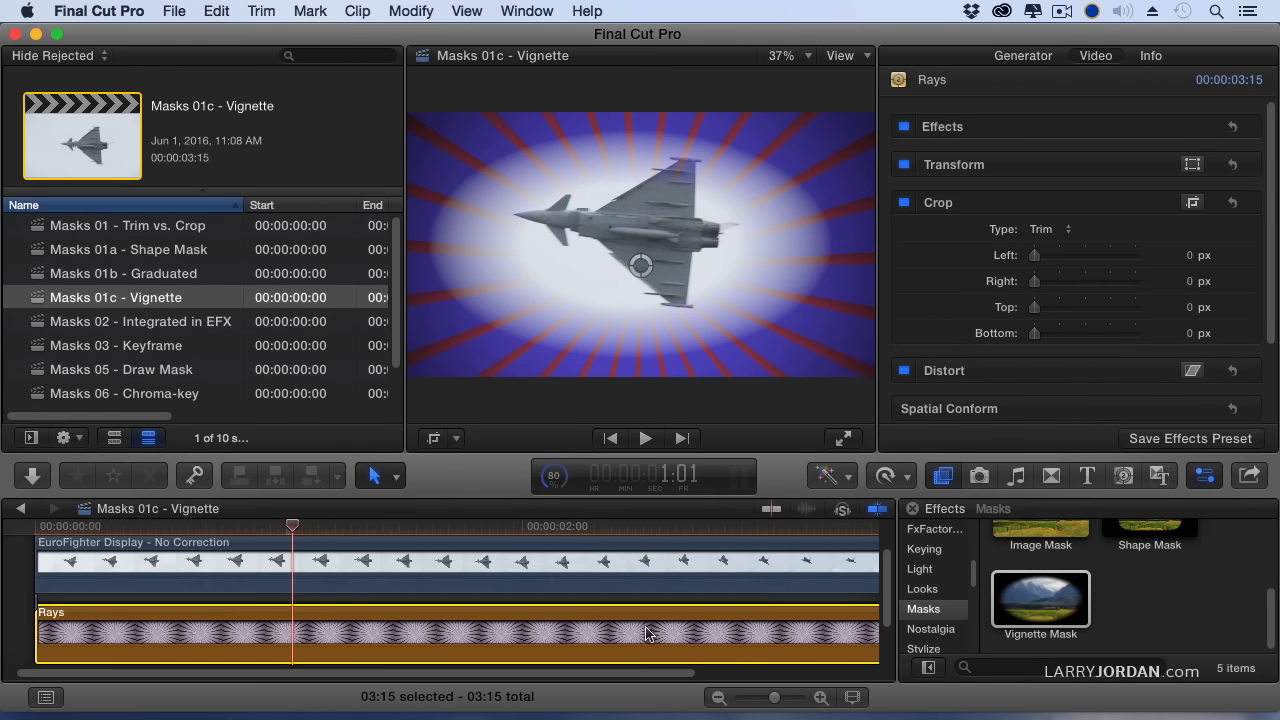